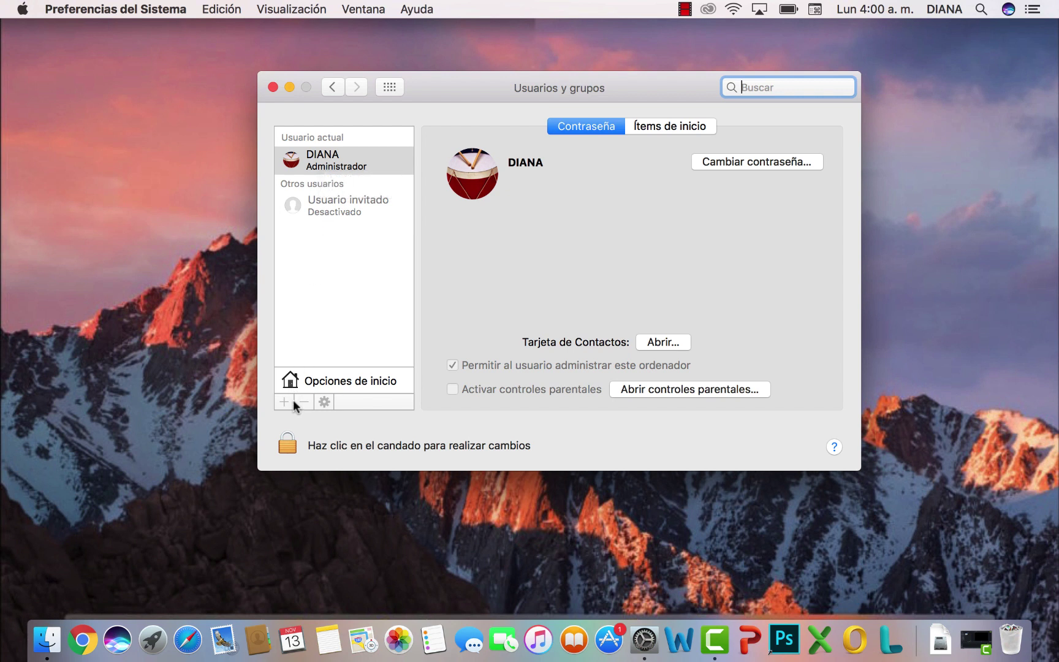
- Unlock the Usuarios y grupos preferences by entering the administrator account's password
{"action": "left_click", "coordinate": [289, 443]}
{"action": "left_click", "coordinate": [290, 444]}
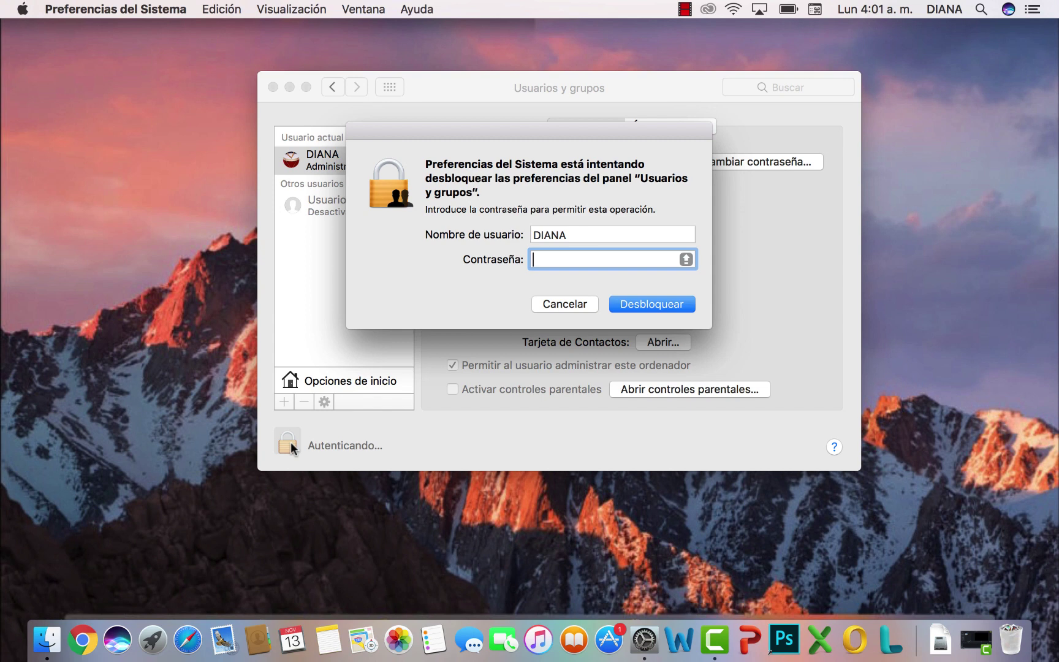
{"action": "key", "text": "Caps_Lock"}
{"action": "type", "text": "••••••••••••••"}
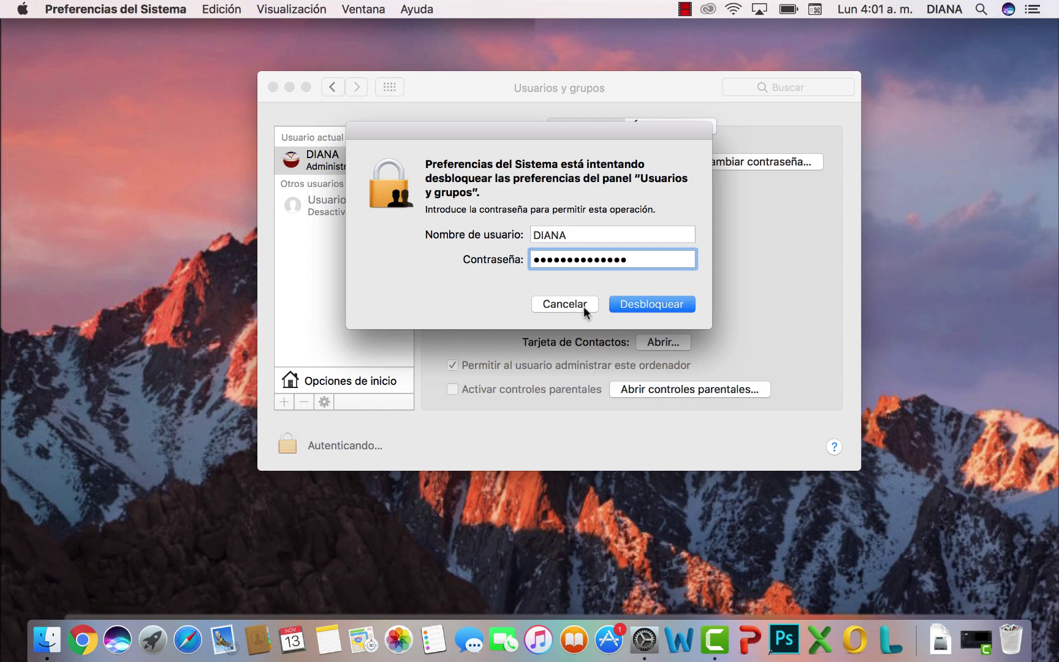
{"action": "left_click", "coordinate": [635, 304]}
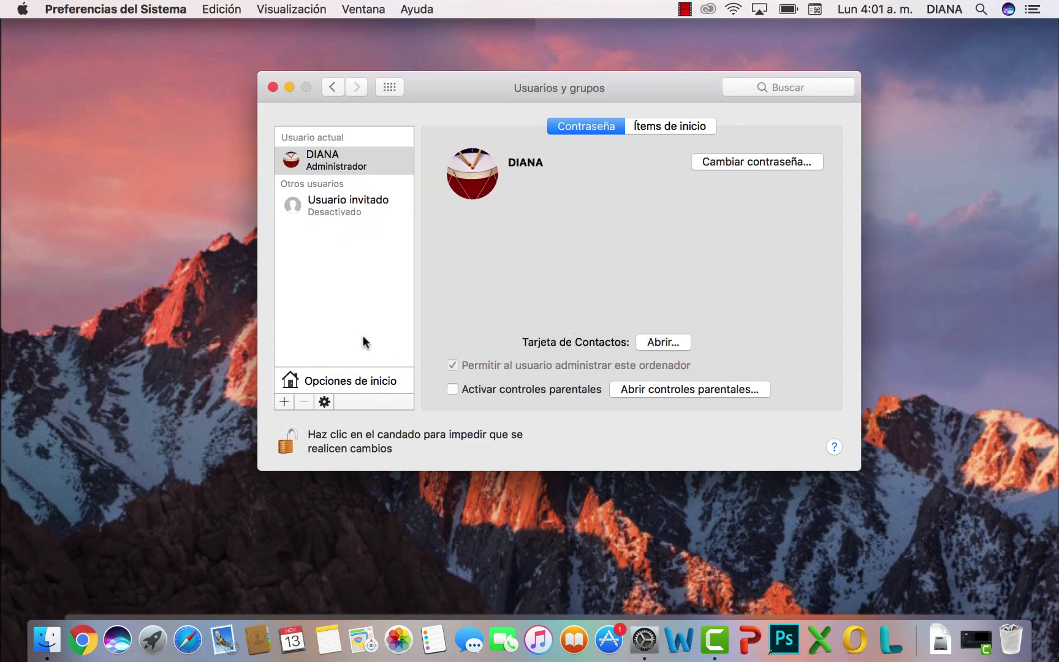
- Start a new Administrador account with the full name CompuRespuestas and the account name compurespuestas
{"action": "left_click", "coordinate": [284, 401]}
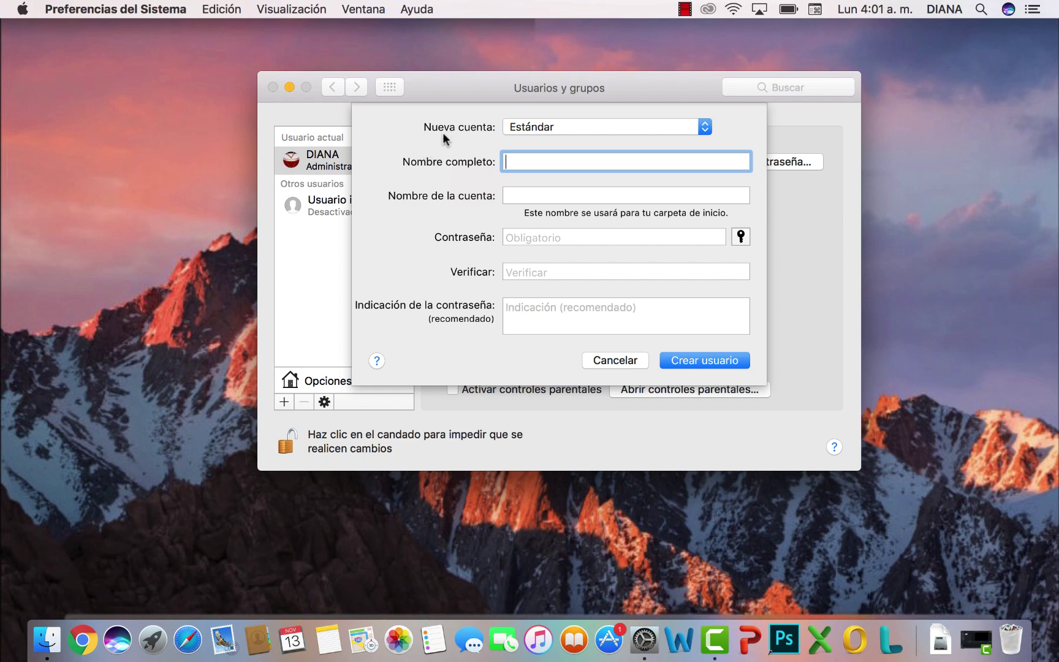
{"action": "left_click", "coordinate": [522, 127]}
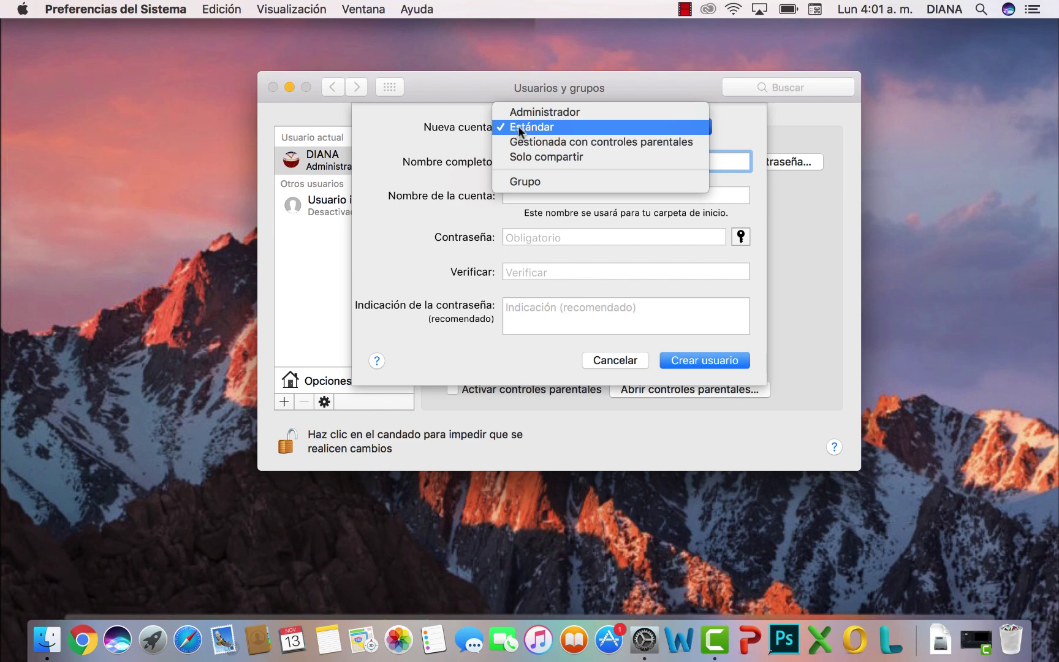
{"action": "left_click", "coordinate": [525, 114]}
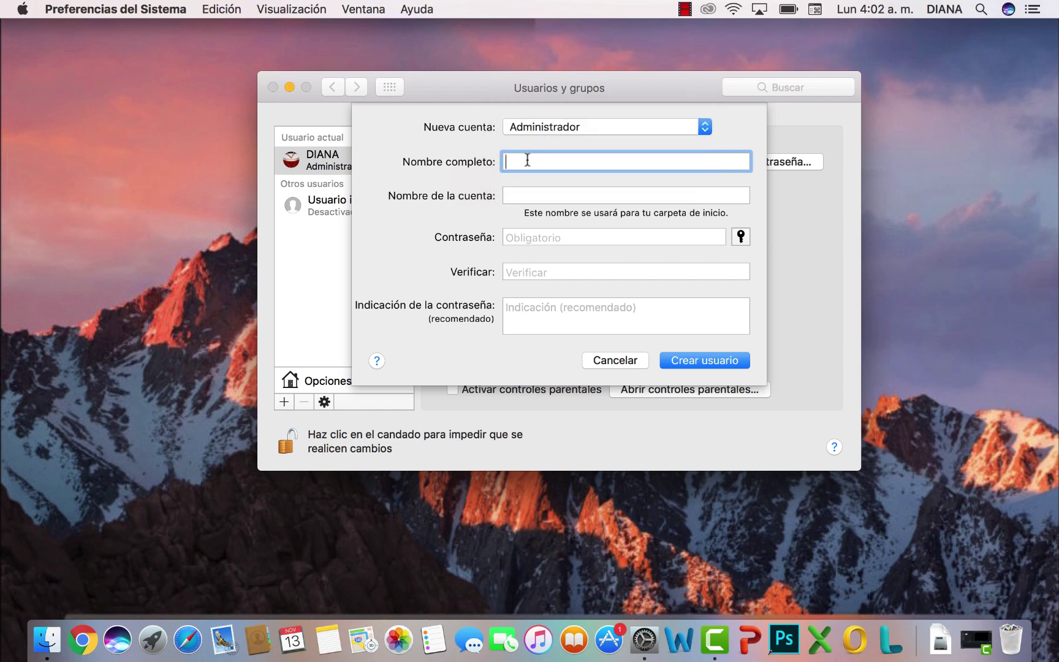
{"action": "type", "text": "CompuRespuestas"}
{"action": "left_click", "coordinate": [552, 193]}
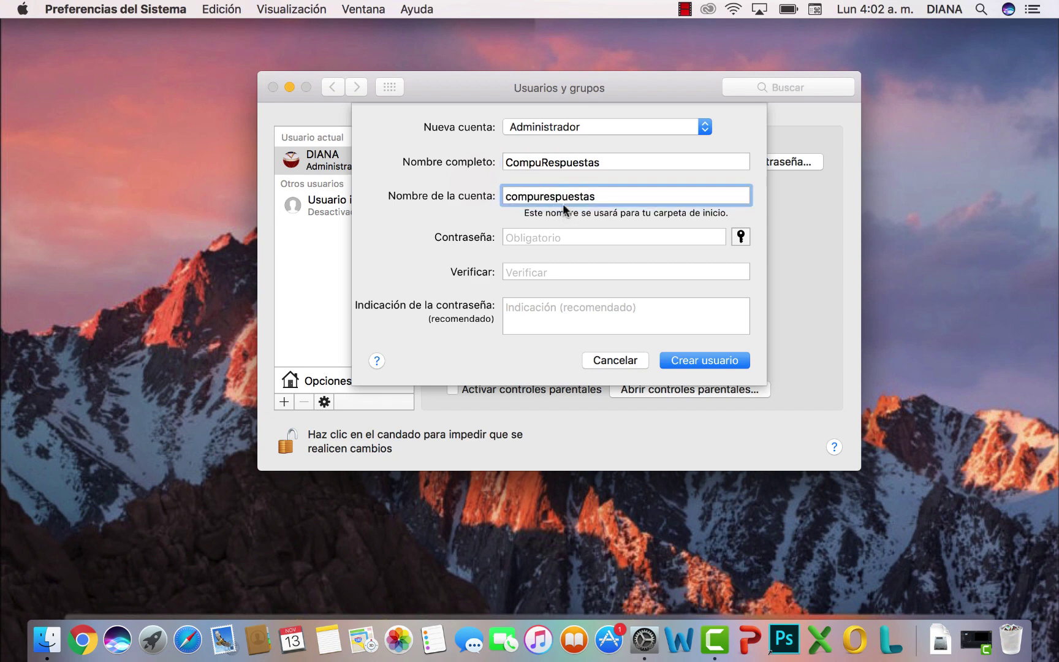
- Enter the new account's password and repeat it for verification
{"action": "left_click", "coordinate": [560, 236]}
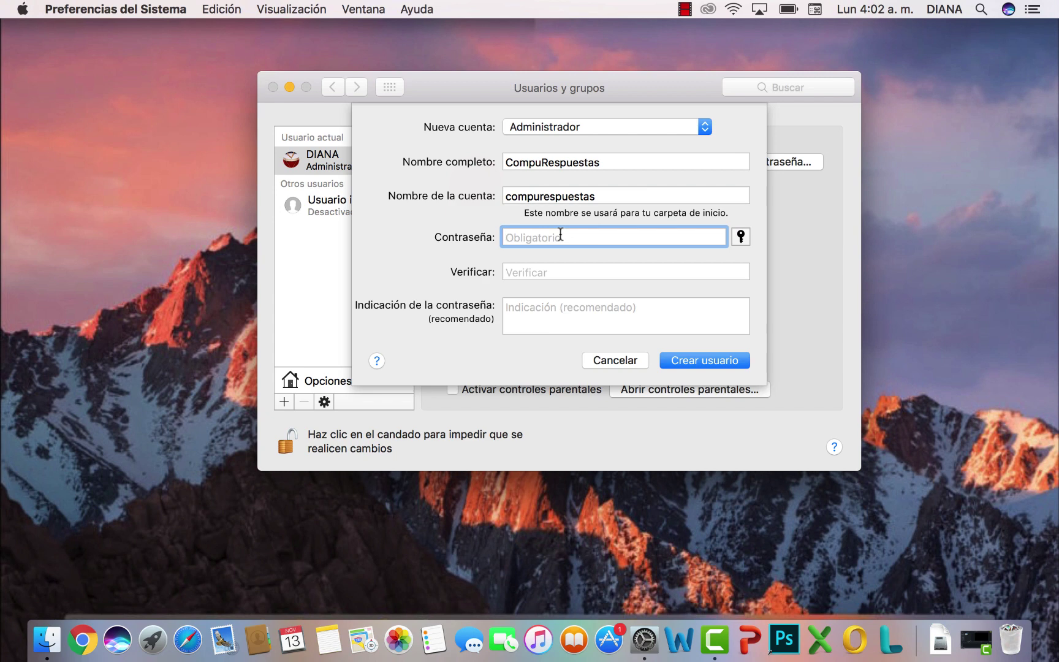
{"action": "type", "text": "••••••••••••••"}
{"action": "left_click", "coordinate": [555, 271]}
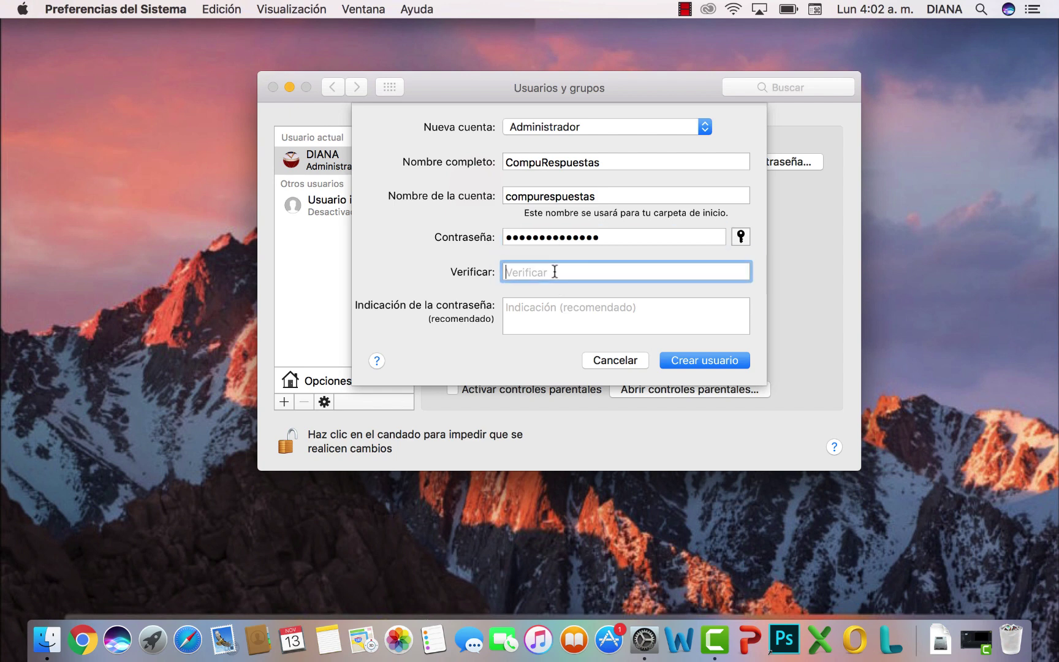
{"action": "type", "text": "••••••••••••••"}
- Set the password hint to "Password", create the user, and close the preferences window
{"action": "left_click", "coordinate": [518, 315]}
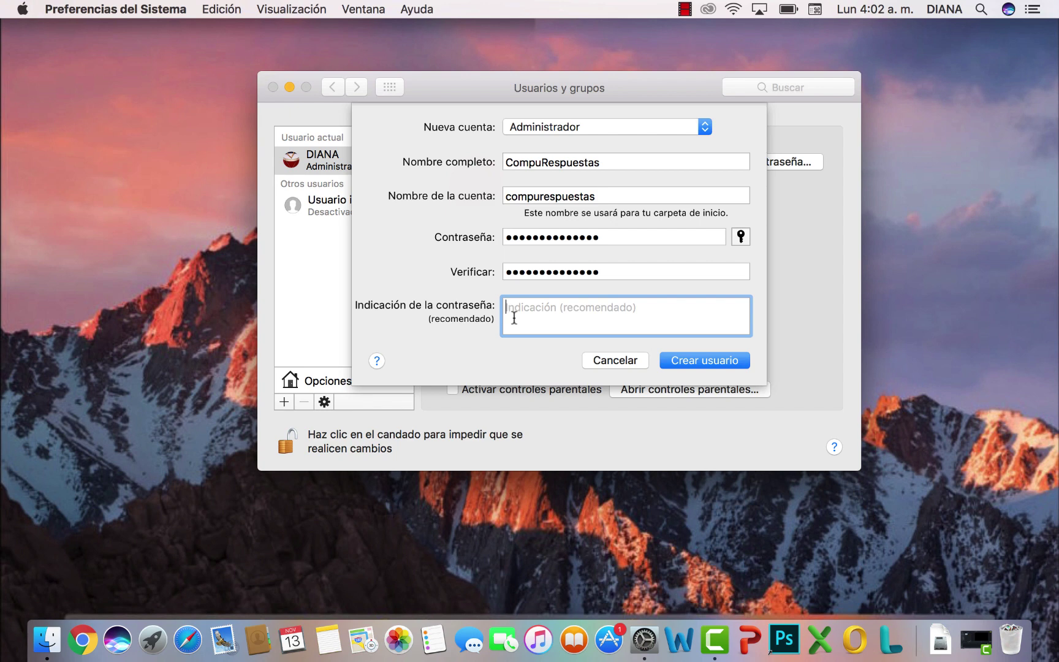
{"action": "type", "text": "Passowrd"}
{"action": "key", "text": "BackSpace"}
{"action": "key", "text": "BackSpace"}
{"action": "key", "text": "BackSpace"}
{"action": "key", "text": "BackSpace"}
{"action": "key", "text": "BackSpace"}
{"action": "type", "text": "sword"}
{"action": "left_click", "coordinate": [665, 359]}
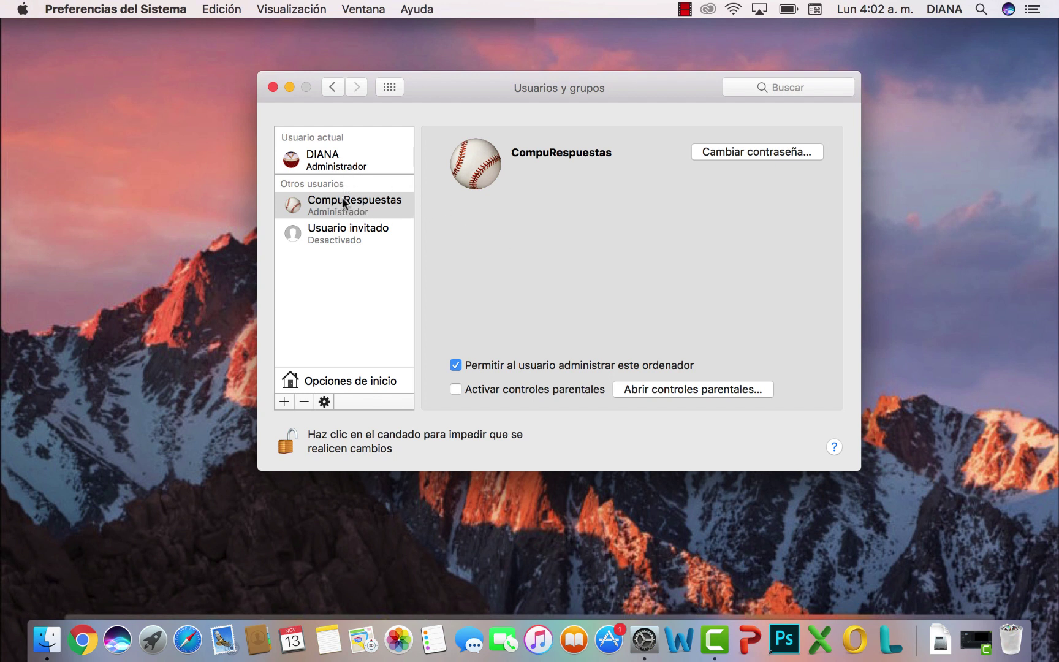
{"action": "left_click", "coordinate": [272, 87]}
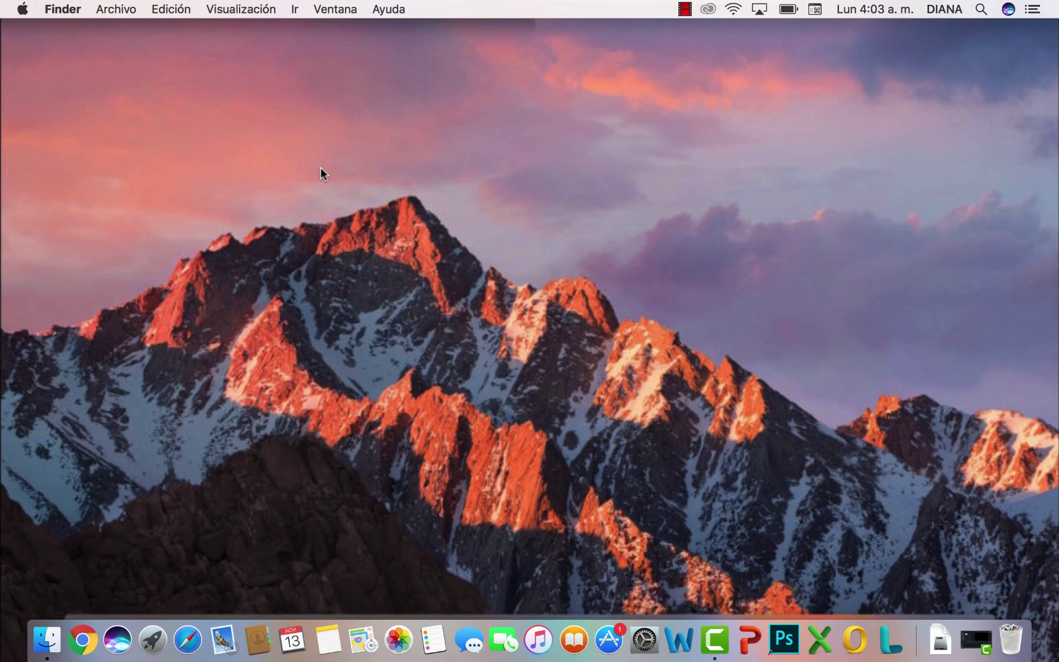
- Reopen Usuarios y grupos in Preferencias del Sistema and unlock it with the administrator account's password
{"action": "left_click", "coordinate": [153, 644]}
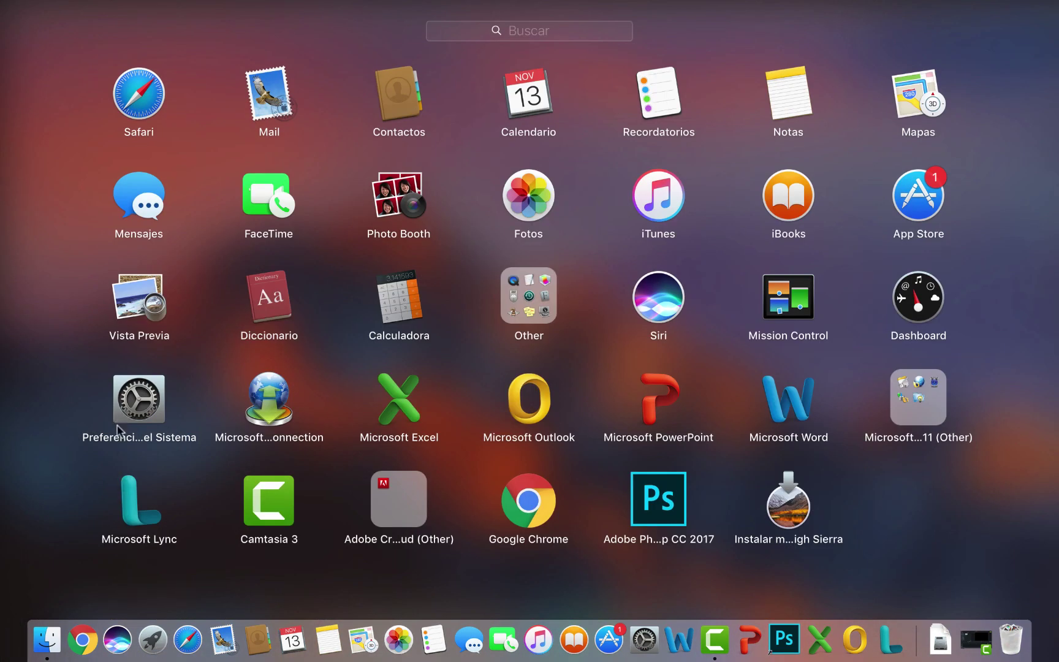
{"action": "left_click", "coordinate": [139, 412]}
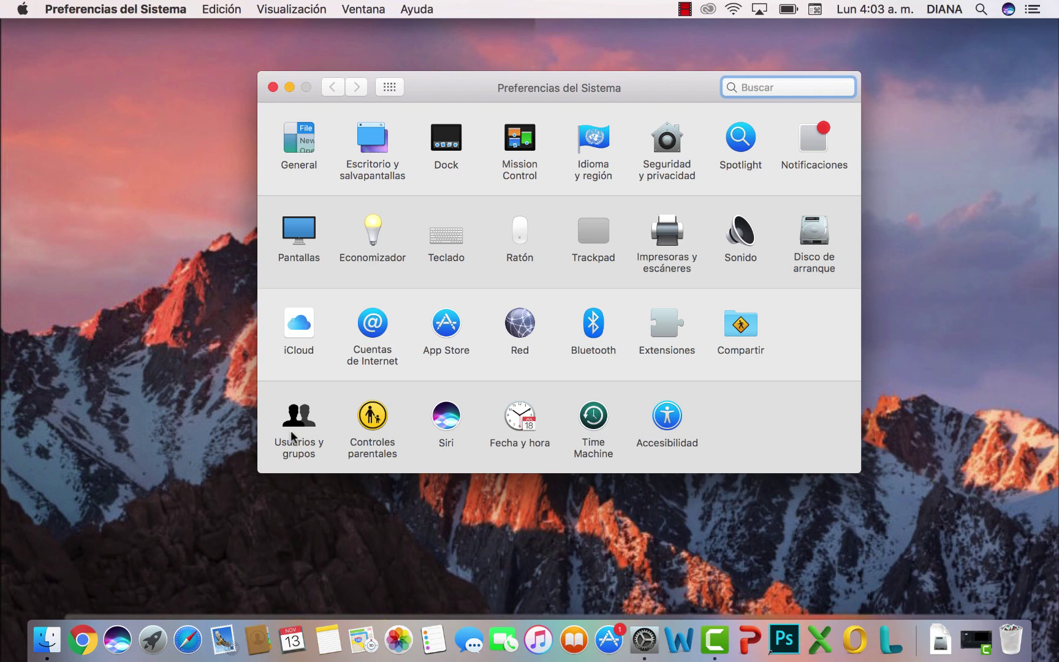
{"action": "left_click", "coordinate": [291, 430]}
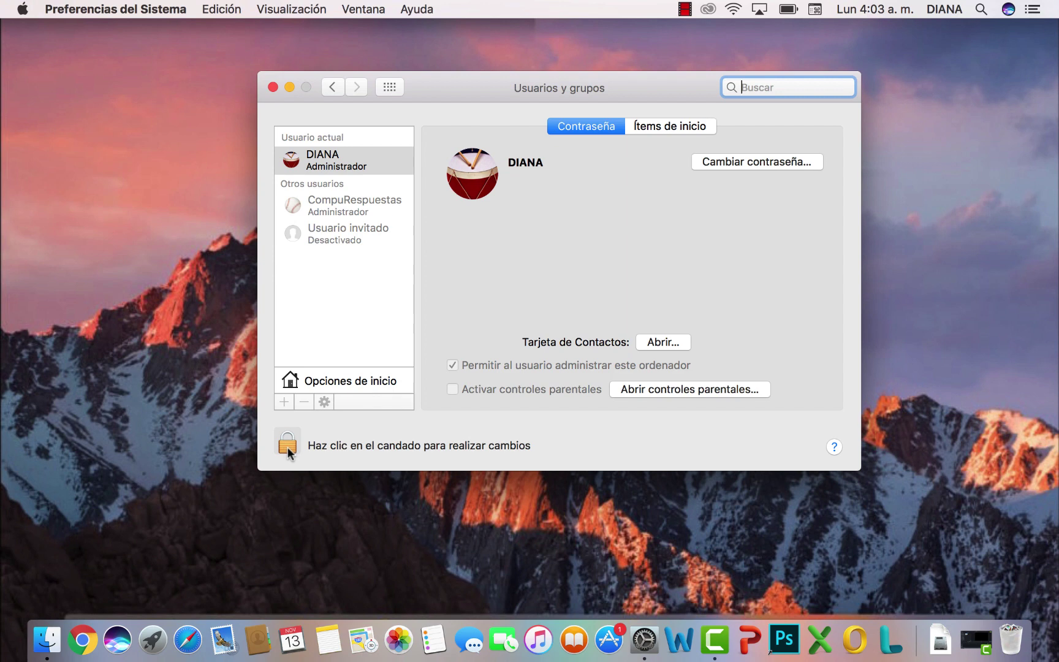
{"action": "left_click", "coordinate": [287, 445]}
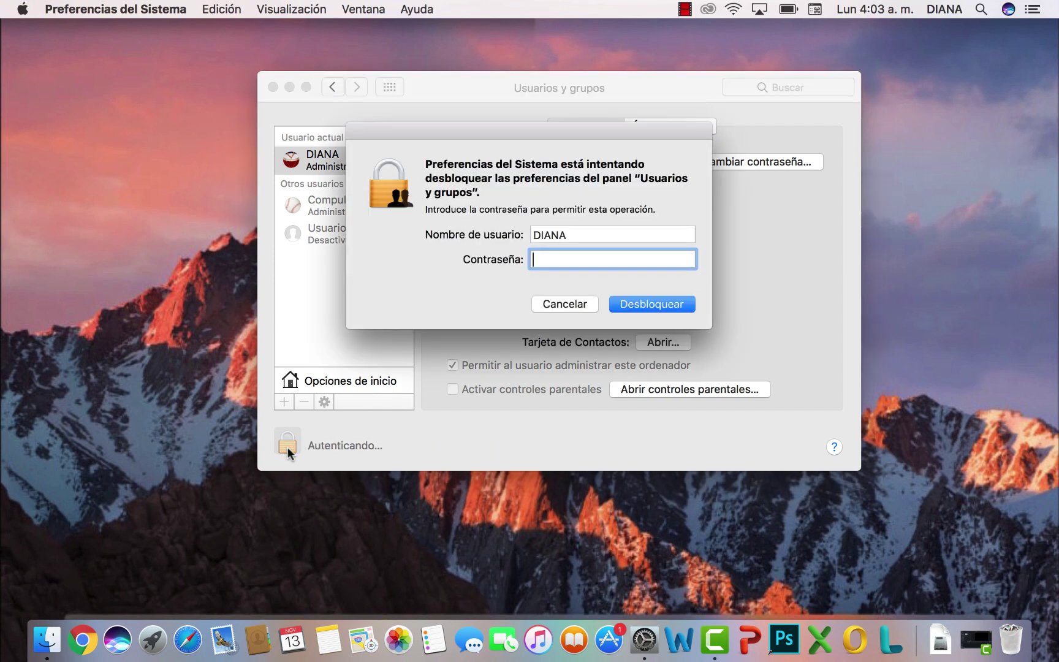
{"action": "type", "text": "••••••••••••••"}
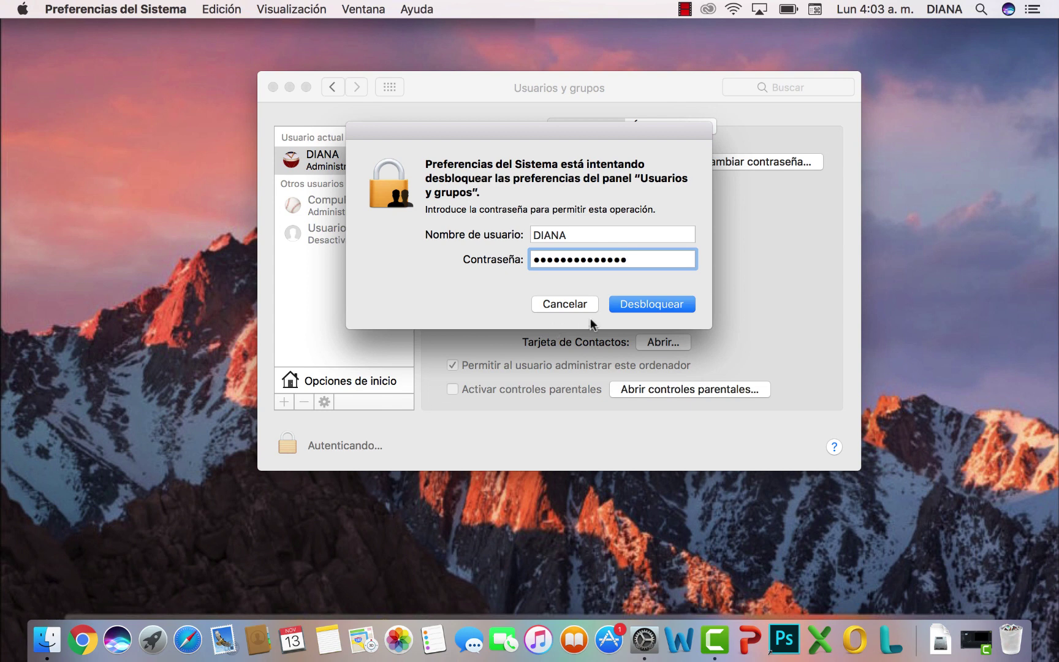
{"action": "left_click", "coordinate": [622, 304]}
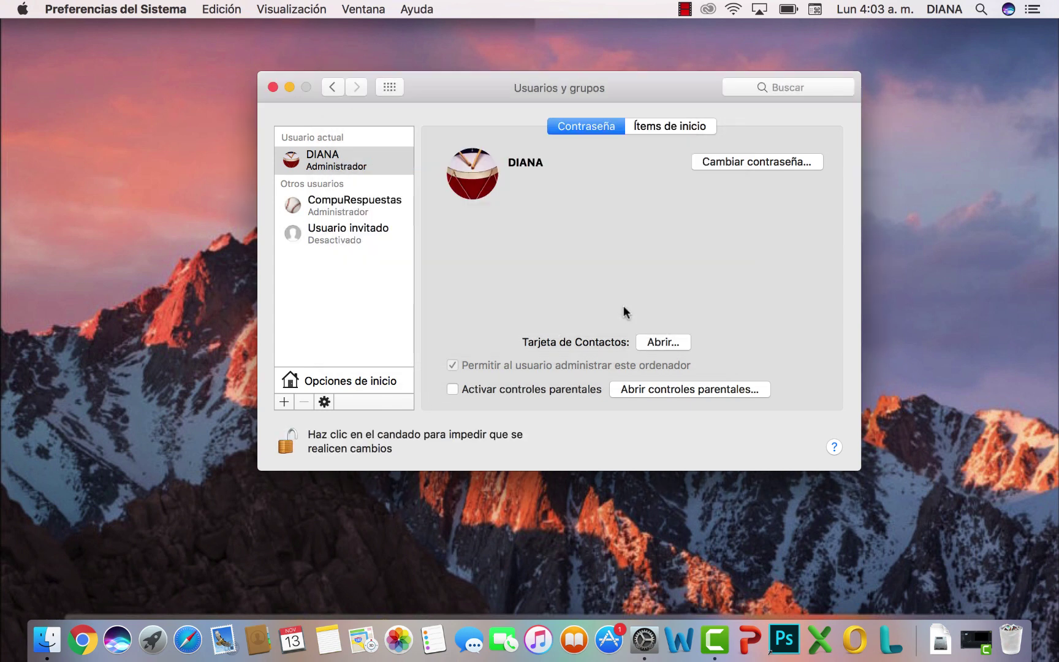
- Delete the CompuRespuestas user with the option Eliminar la carpeta de inicio, and close the preferences window
{"action": "left_click", "coordinate": [338, 204]}
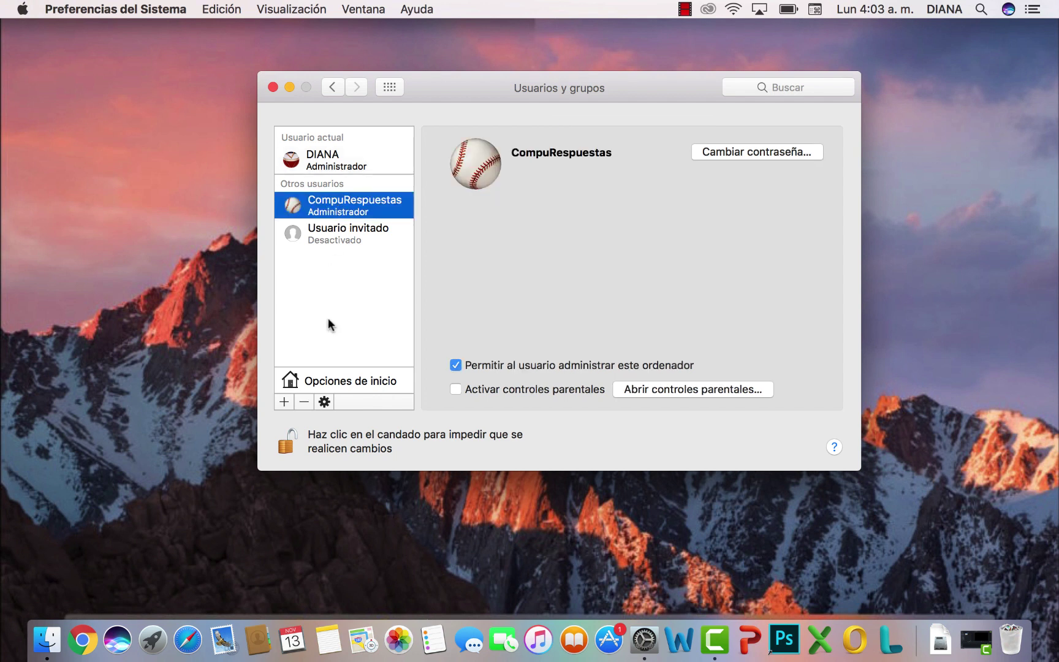
{"action": "left_click", "coordinate": [304, 402]}
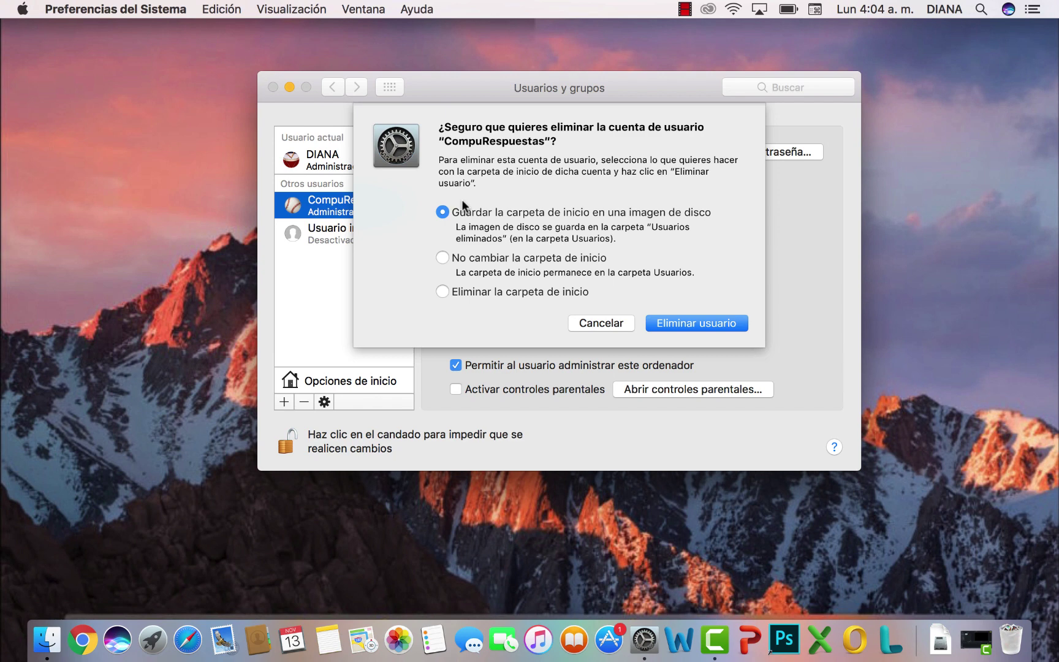
{"action": "left_click", "coordinate": [441, 292]}
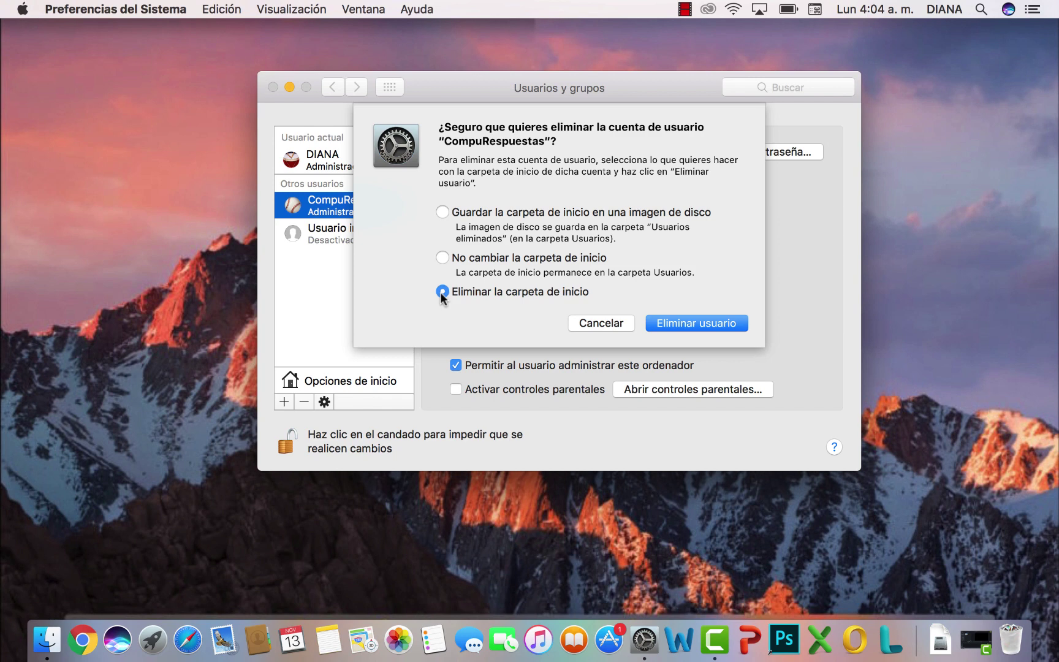
{"action": "left_click", "coordinate": [676, 322]}
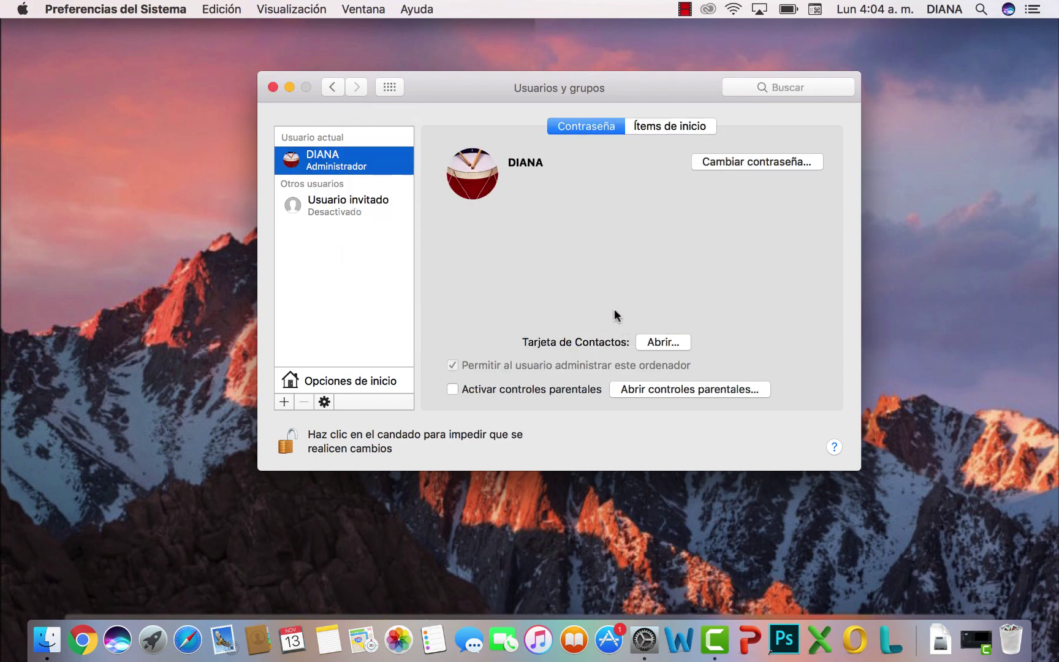
{"action": "left_click", "coordinate": [271, 87]}
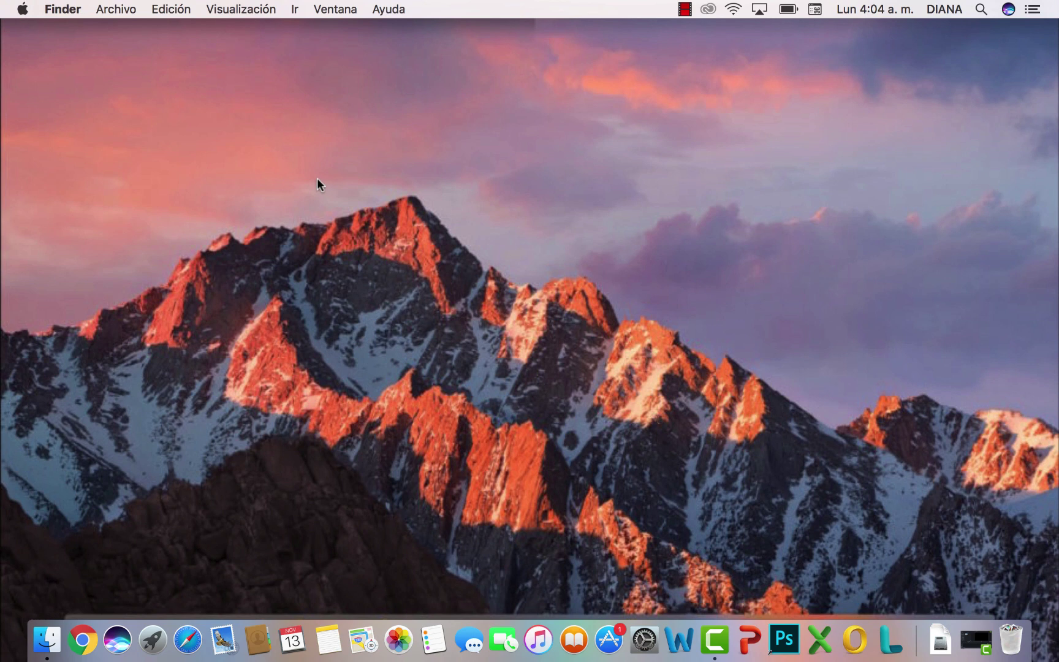